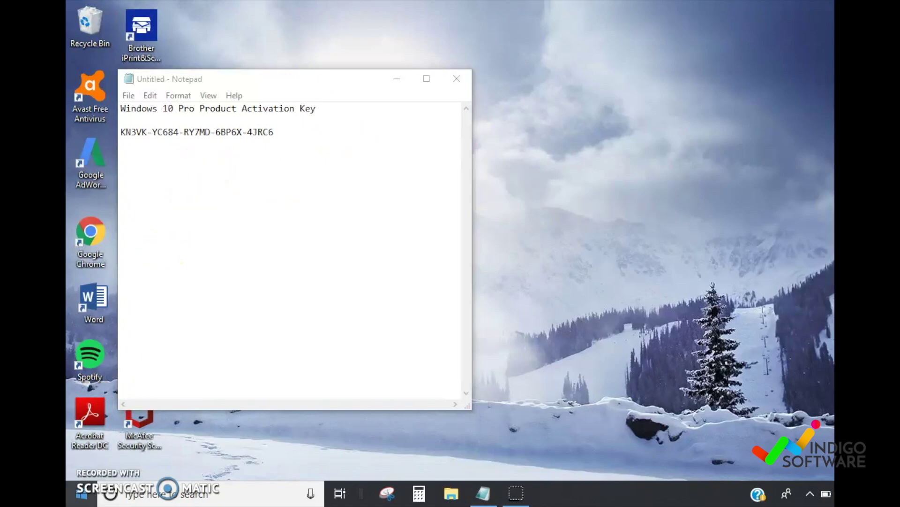
Launch the Windows Settings app from the Start menu.
left_click(79, 497)
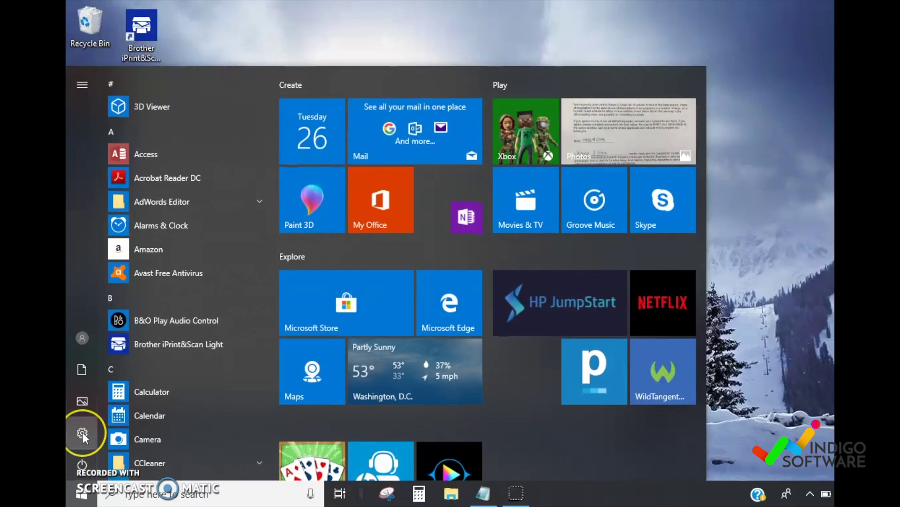
left_click(82, 432)
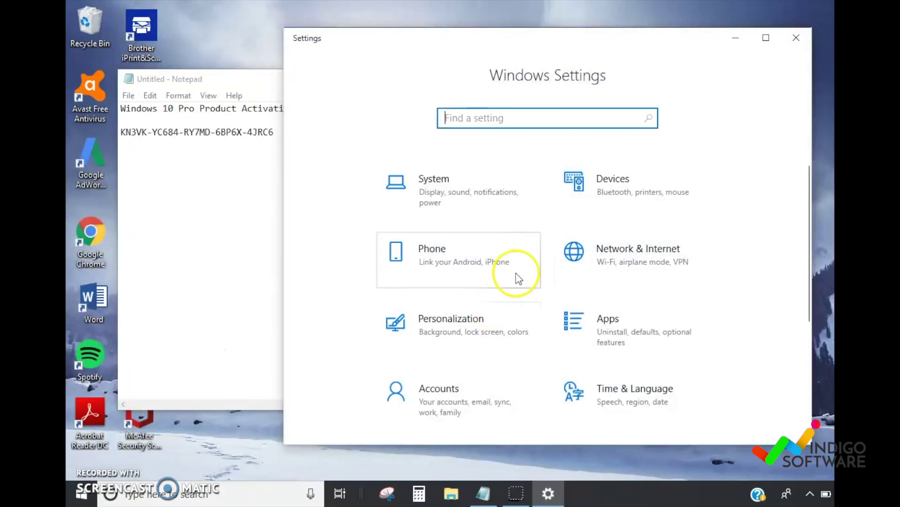
scroll(535, 255, "down", 3)
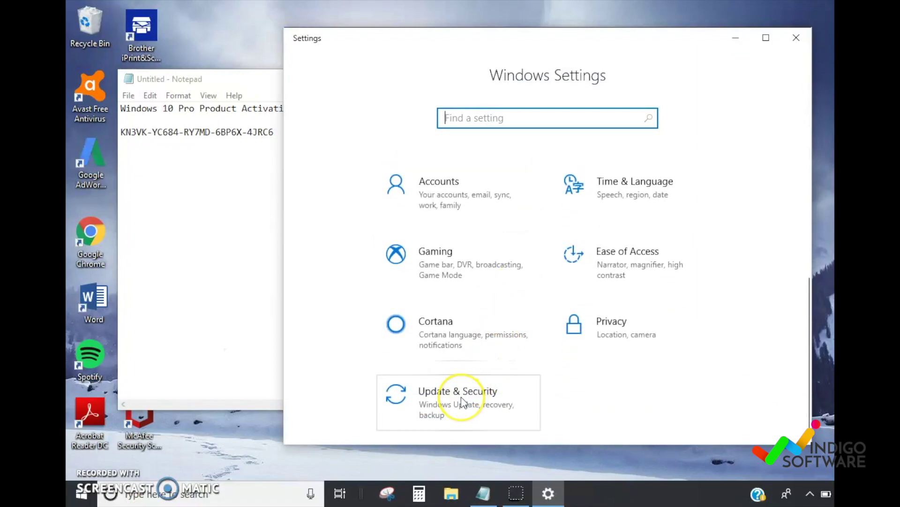
Go to Update & Security > Activation and choose Change product key.
left_click(463, 401)
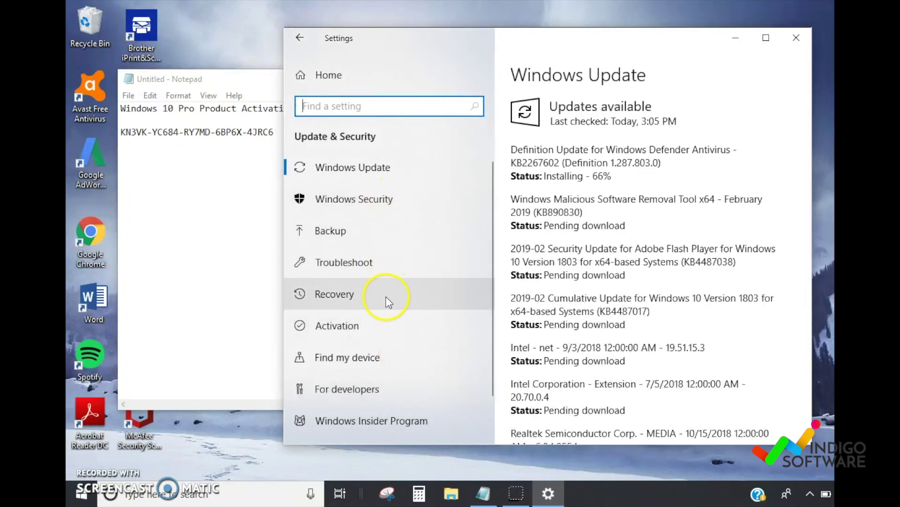
left_click(376, 336)
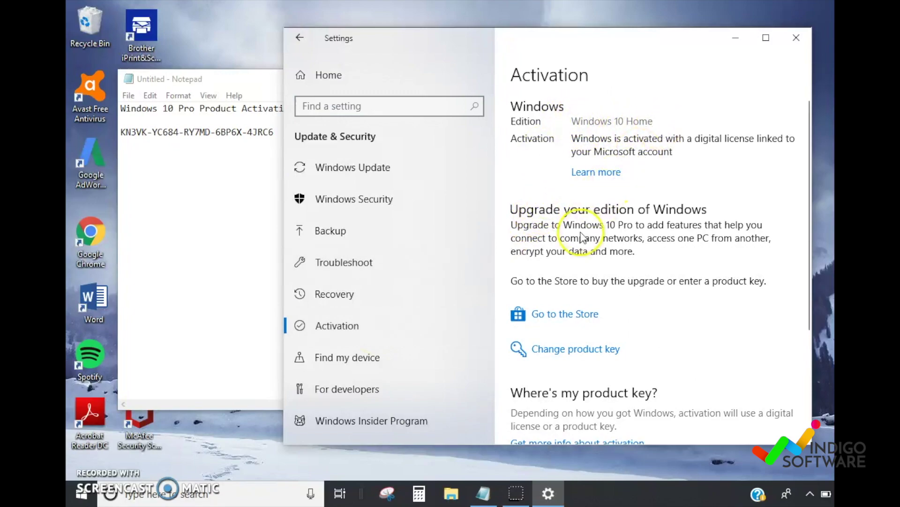
scroll(581, 238, "down", 3)
left_click(591, 168)
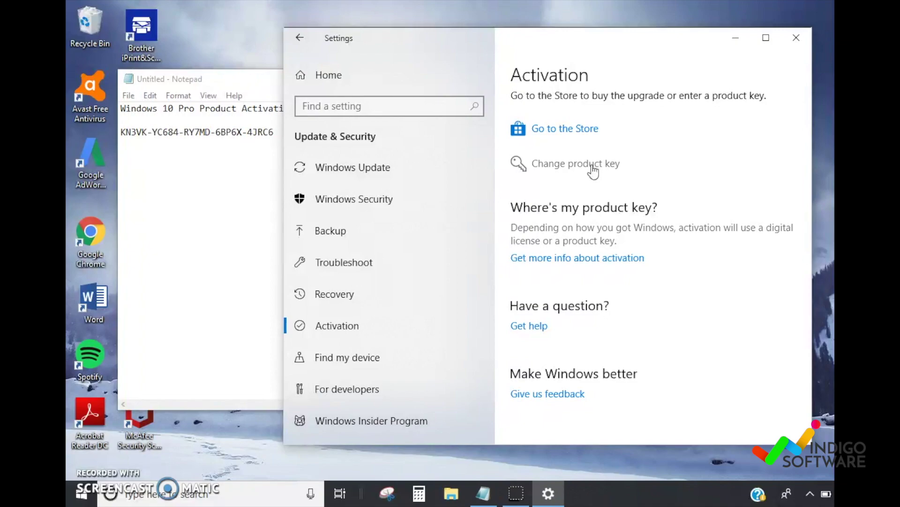
Copy the Windows 10 Pro product key from the Notepad notes.
left_click(592, 169)
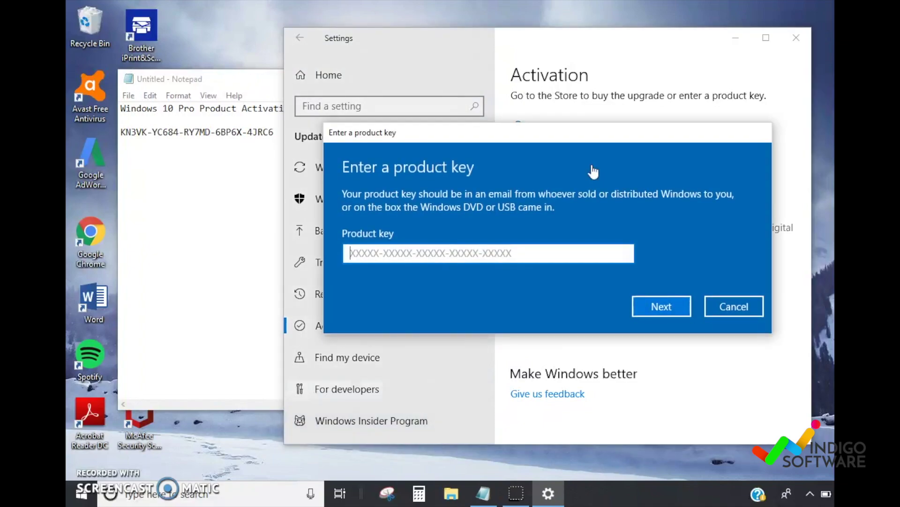
left_click(270, 133)
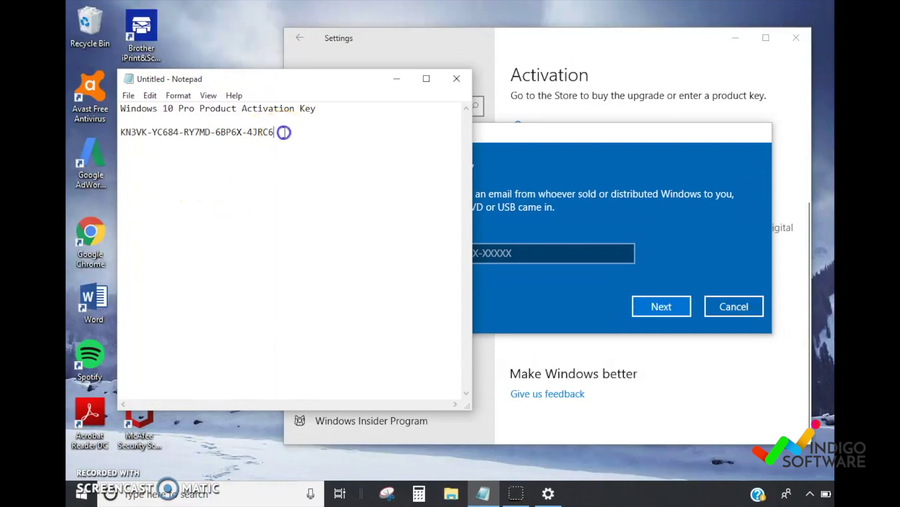
left_click_drag(284, 132, 122, 132)
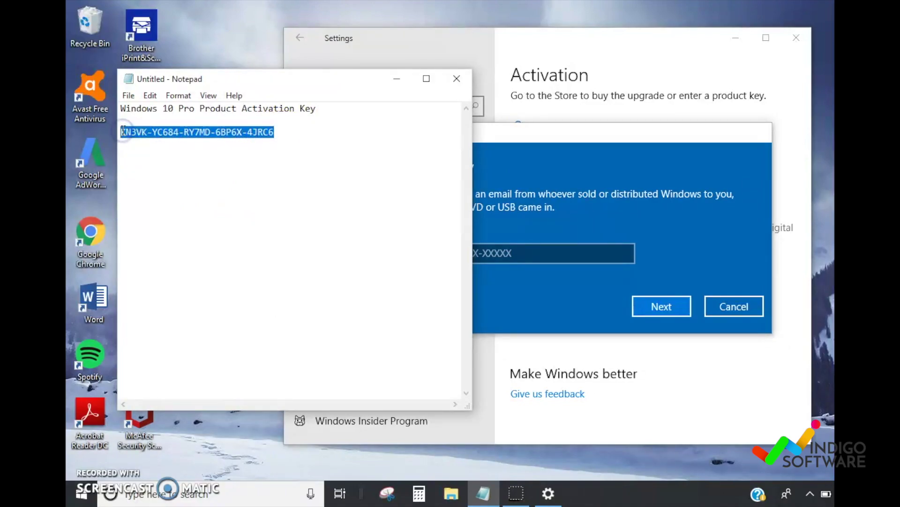
right_click(121, 132)
left_click(153, 176)
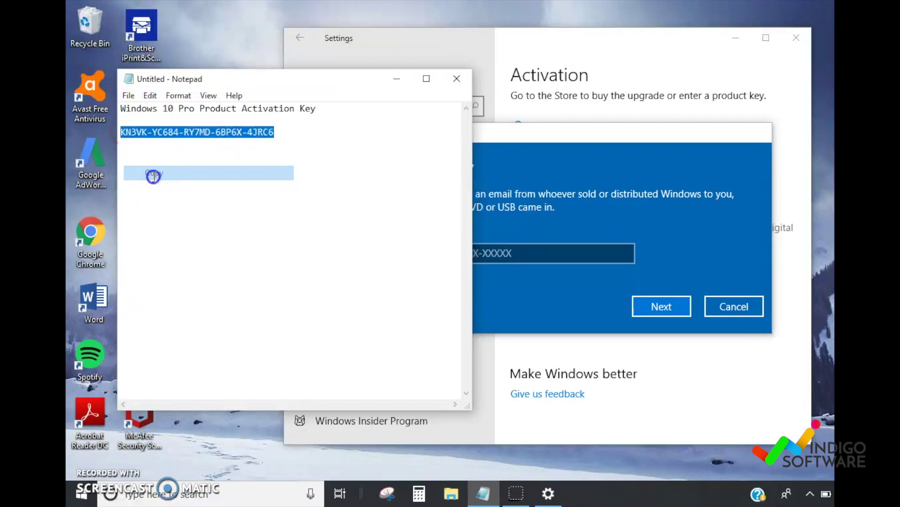
Paste the copied key into the Product key box and submit it.
left_click(514, 197)
right_click(443, 258)
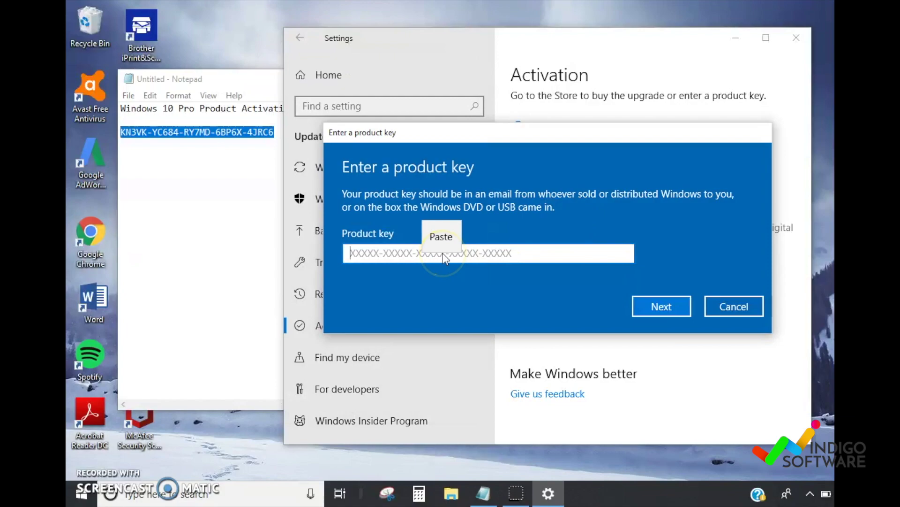
left_click(442, 237)
left_click(642, 304)
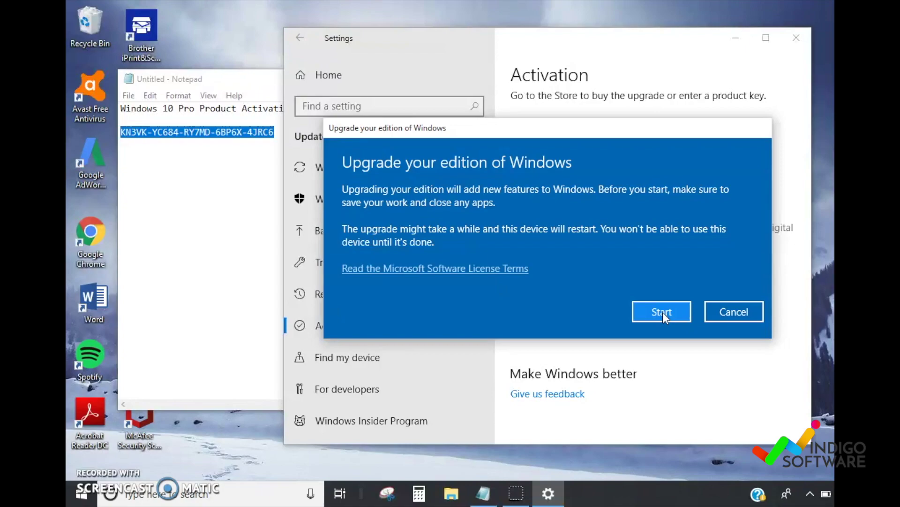
Confirm the Upgrade your edition of Windows prompt to begin upgrading to Pro.
left_click(662, 312)
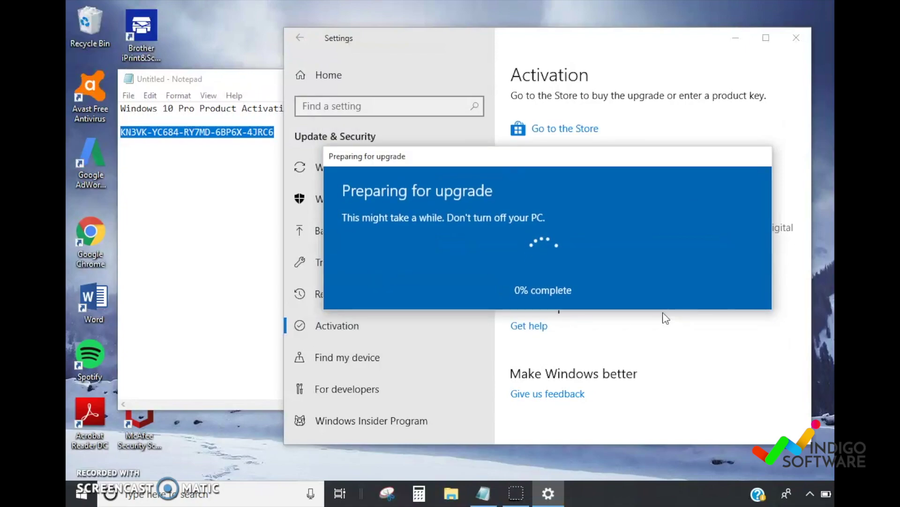